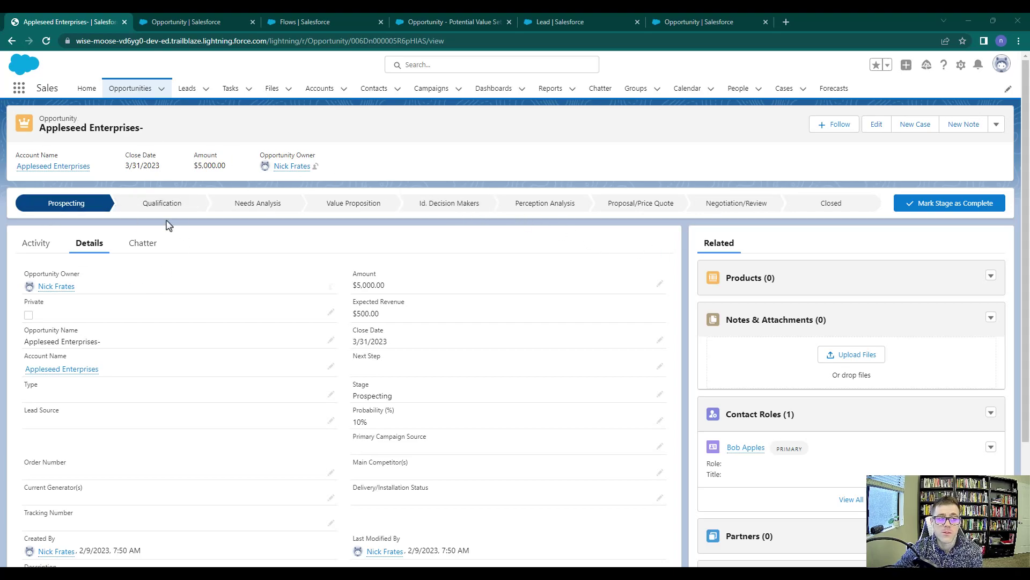
- Open Leads in a second browser tab and go back to the Appleseed Enterprises opportunity
middle_click(187, 89)
left_click_drag(304, 21, 166, 21)
left_click(70, 22)
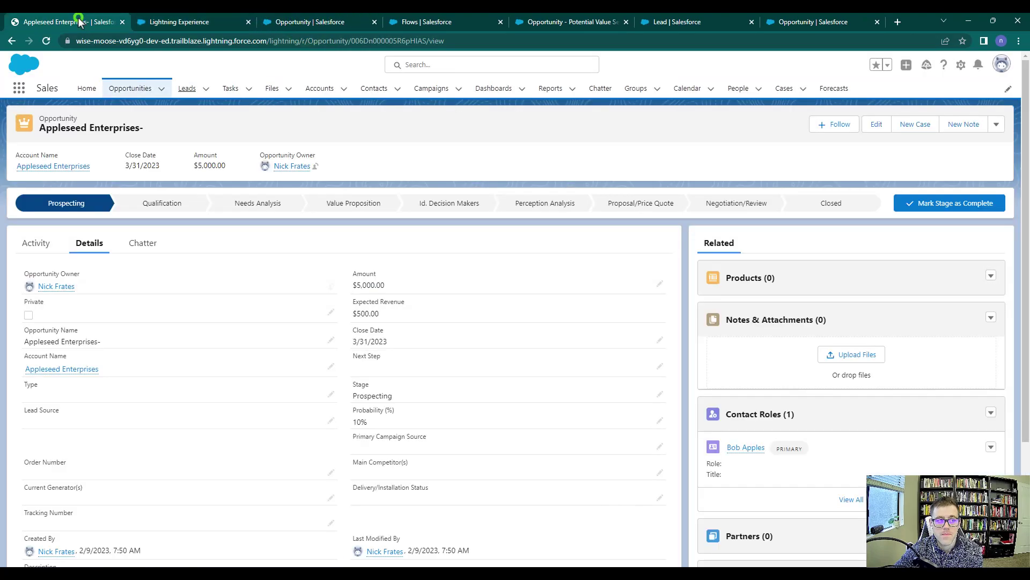
- Reload the opportunity, compare its Details and Activity tabs, and launch page setup from the gear
left_click(392, 140)
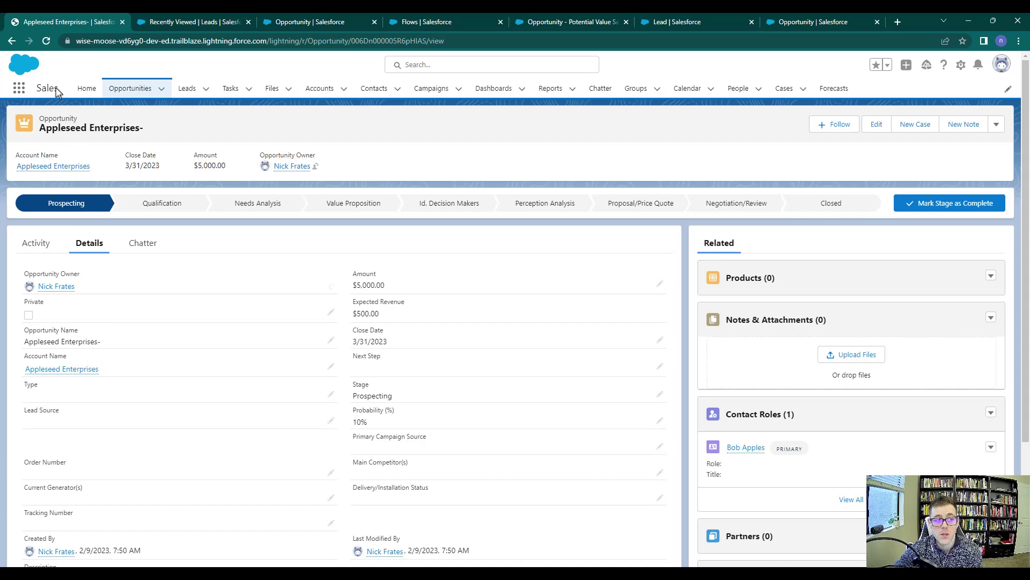
left_click(47, 41)
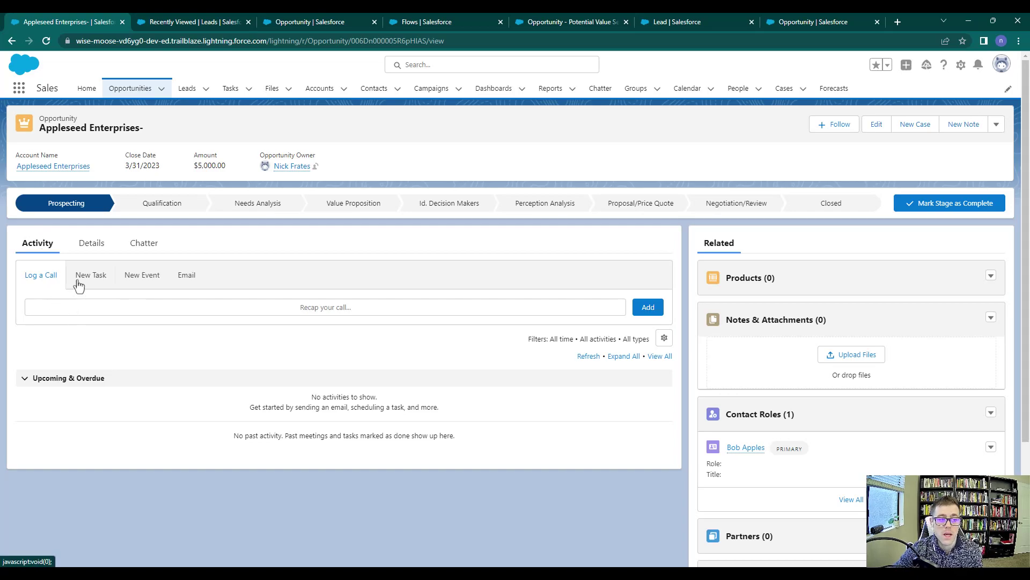
left_click(89, 243)
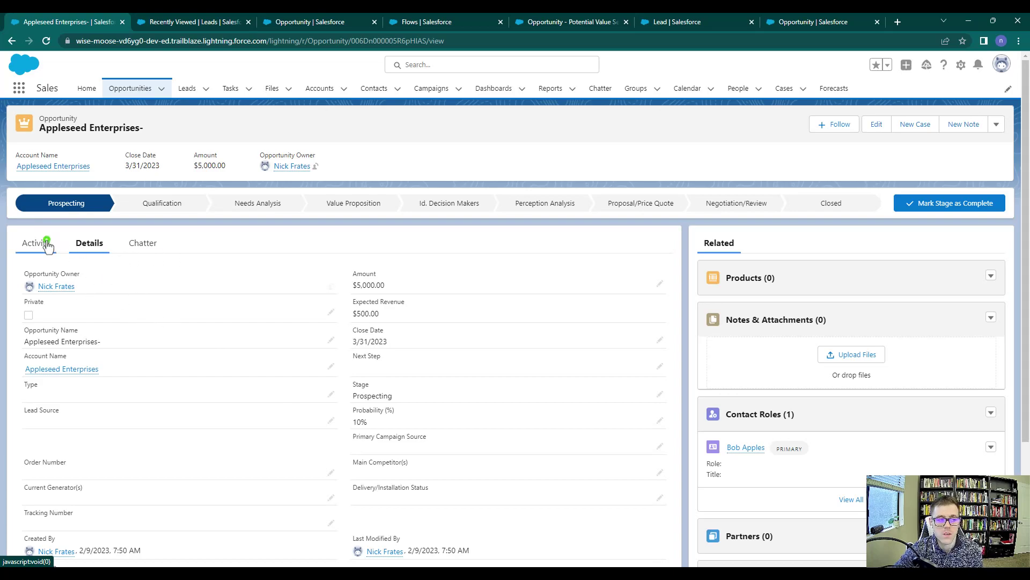
left_click(46, 244)
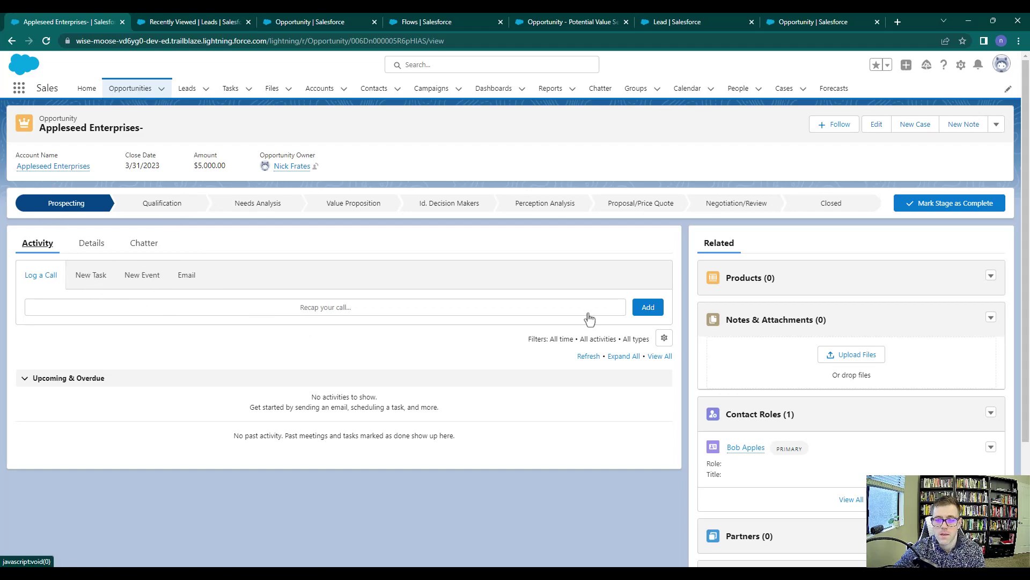
left_click(961, 66)
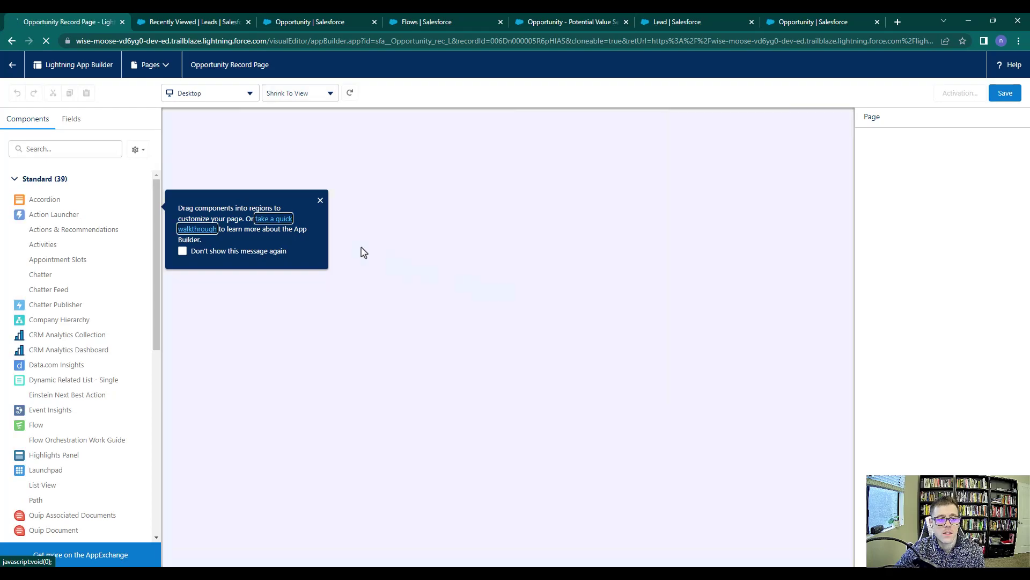
- On the Opportunity Record Page tabs component, set Default Tab to First Tab and move Details above Activity
left_click(320, 200)
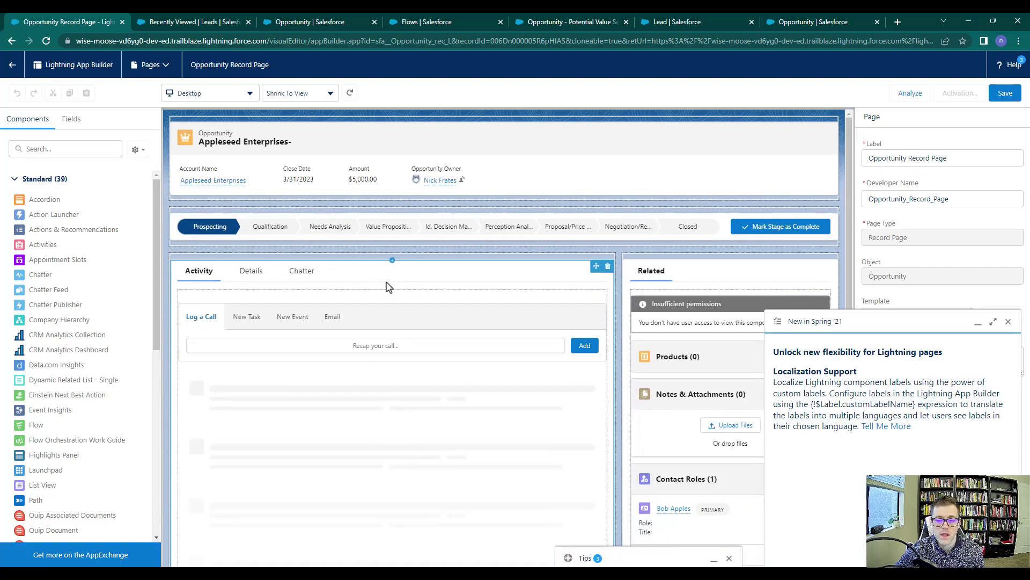
left_click(424, 280)
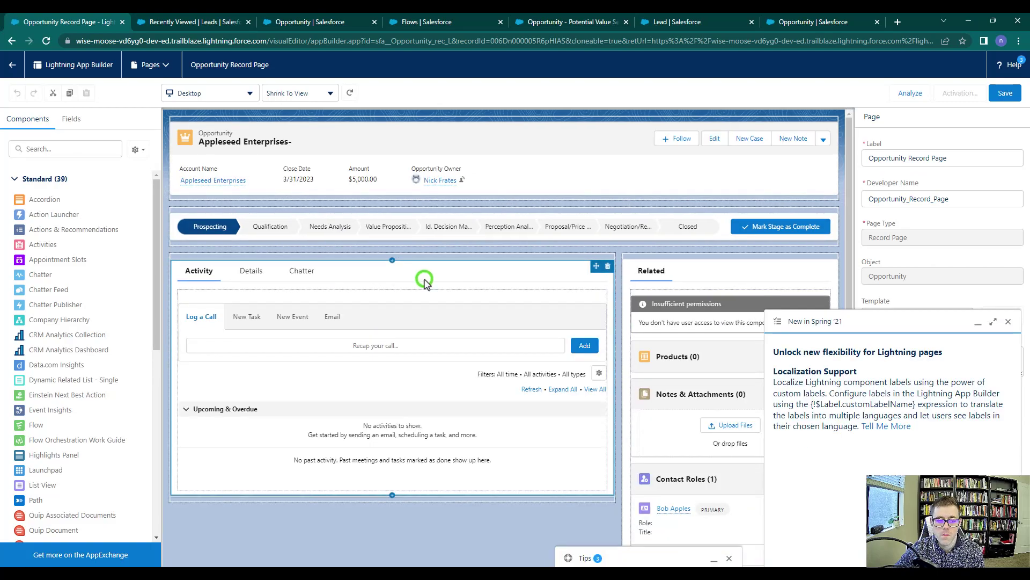
left_click(1008, 321)
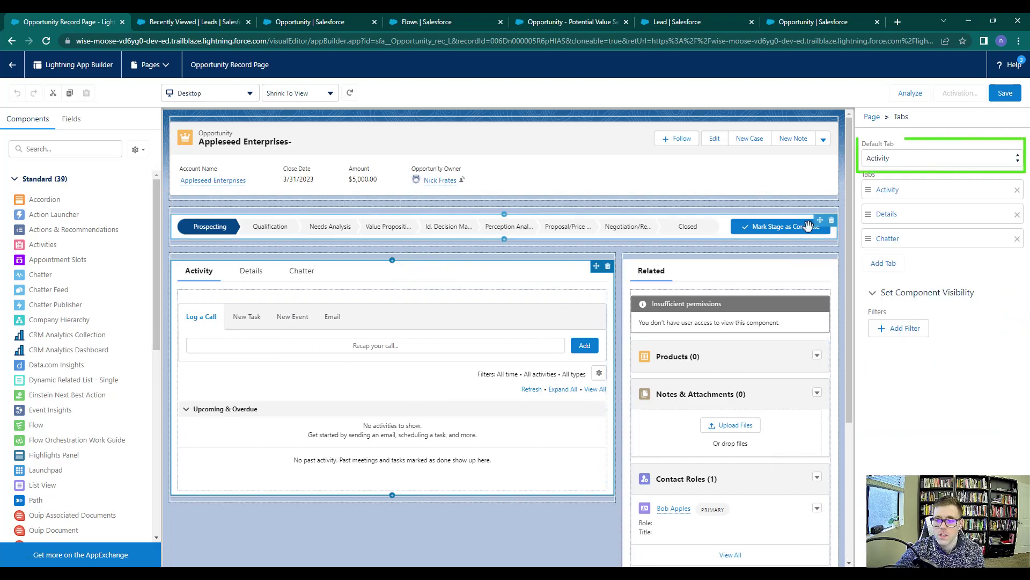
left_click(888, 159)
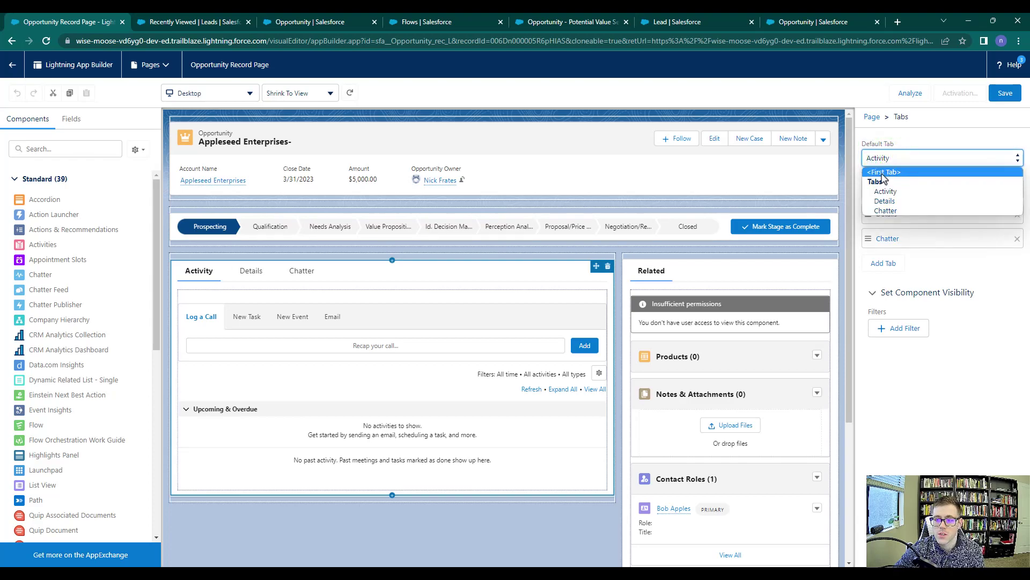
left_click(873, 172)
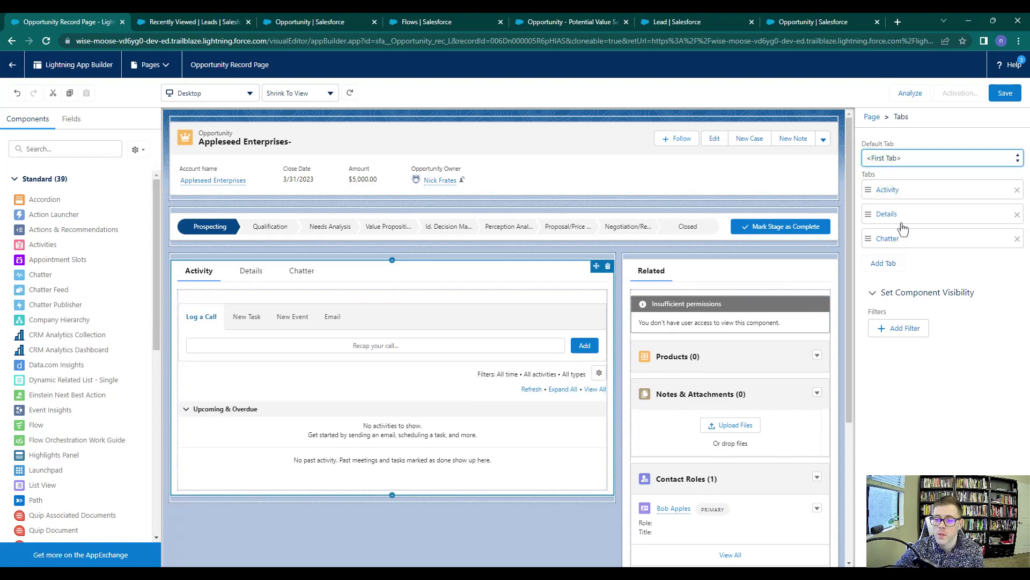
left_click_drag(904, 221, 907, 195)
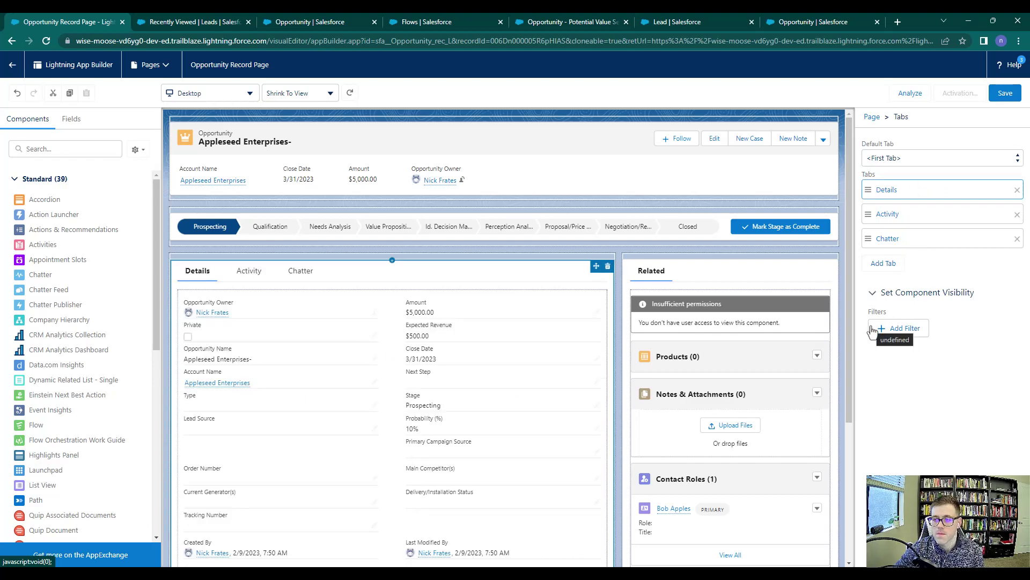
- Save the Opportunity Record Page, activate it as the Desktop org default, and save again
left_click(1002, 97)
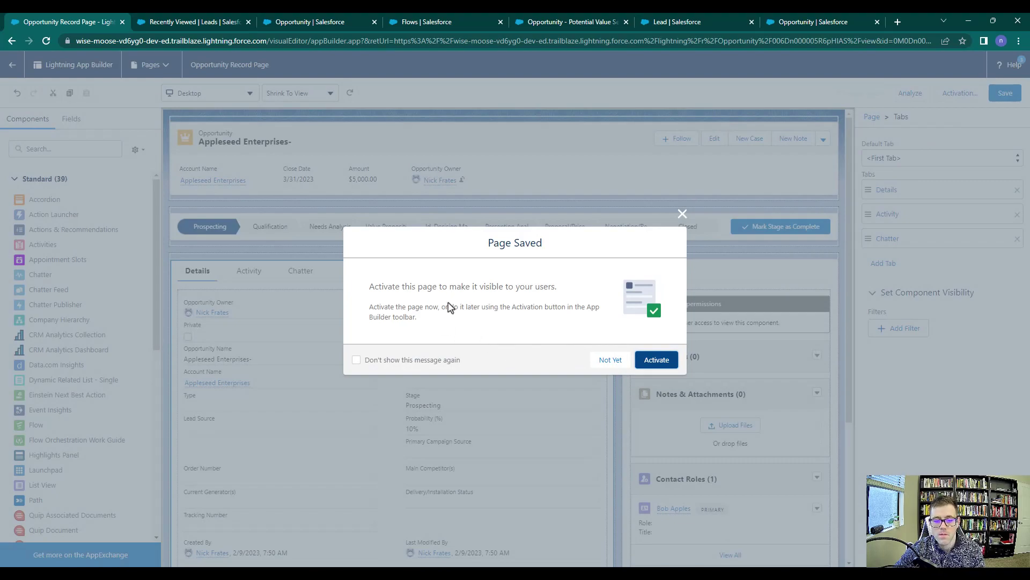
left_click(650, 362)
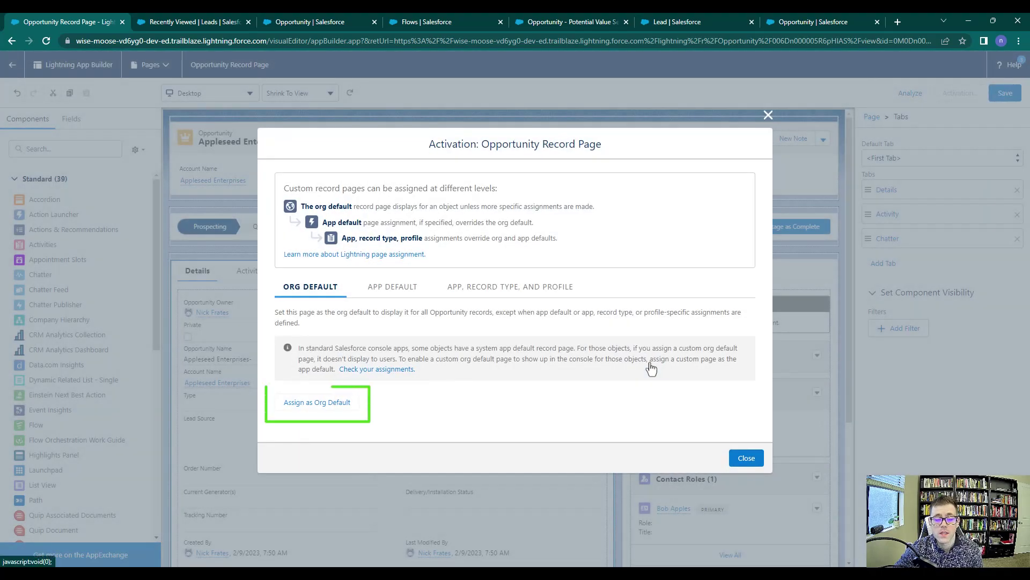
left_click(317, 402)
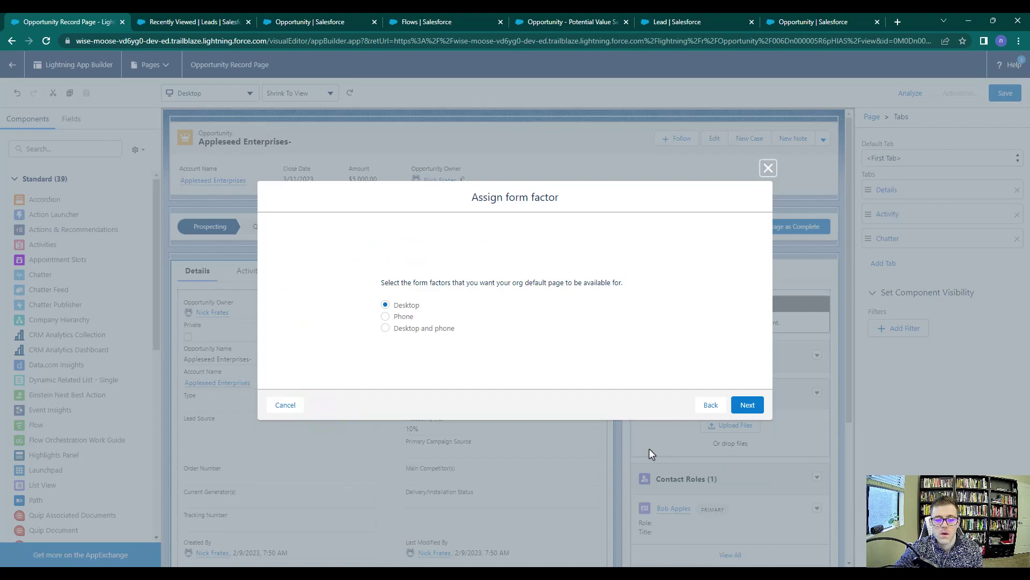
left_click(744, 409)
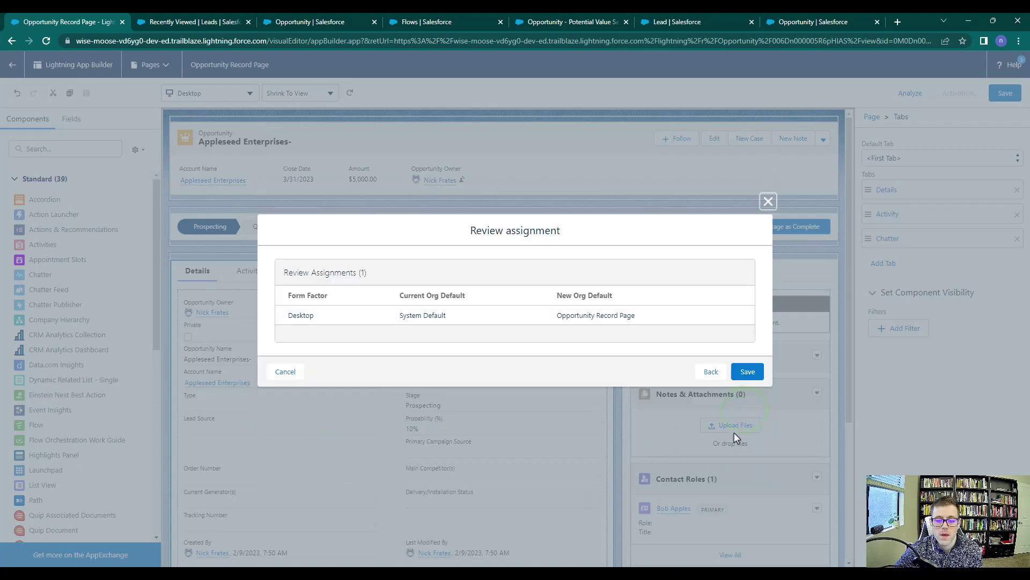
left_click(754, 372)
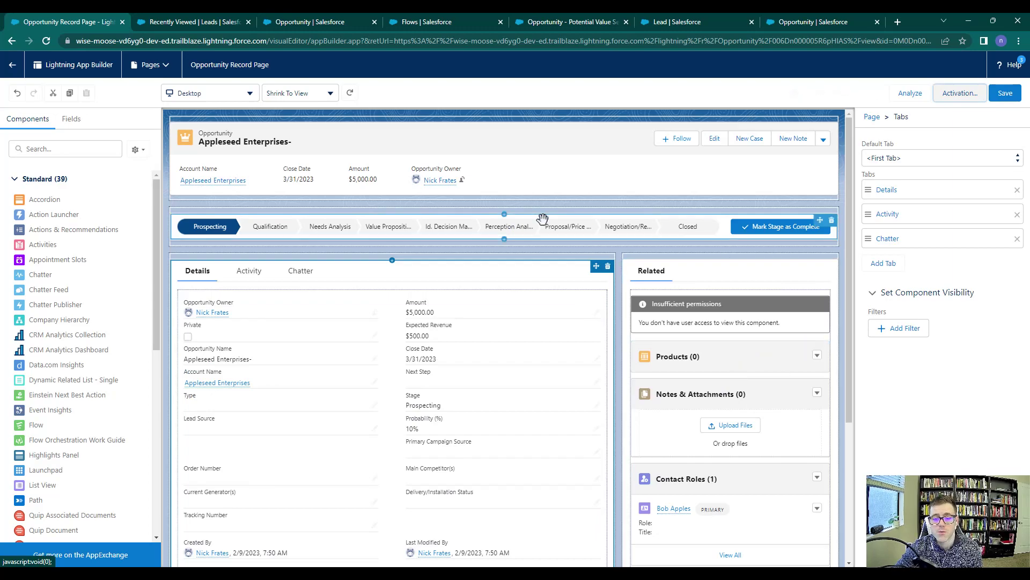
left_click(1005, 93)
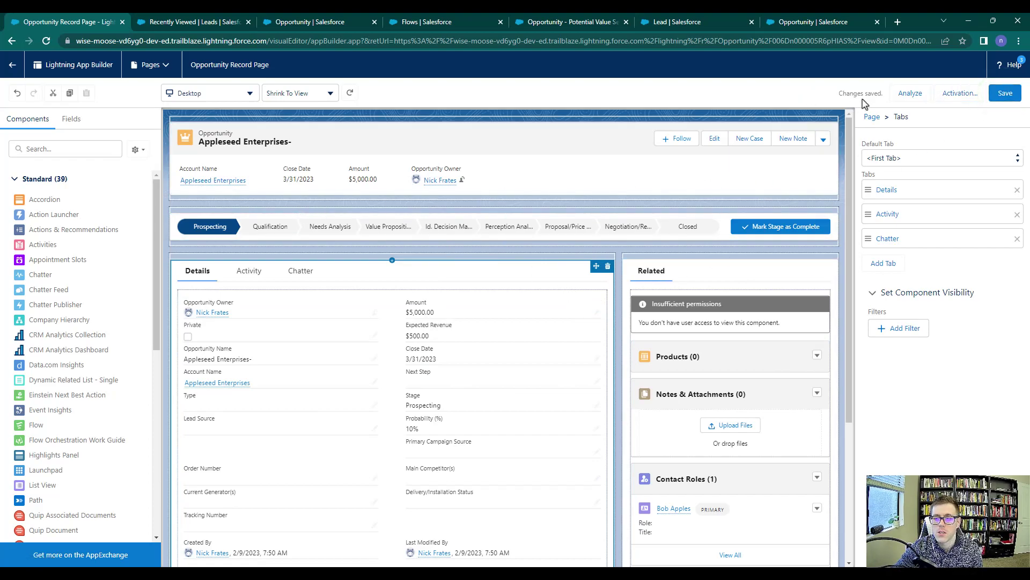
- Return to the opportunity, now opening on Details, then open the recently viewed lead from the Leads tab
left_click(13, 65)
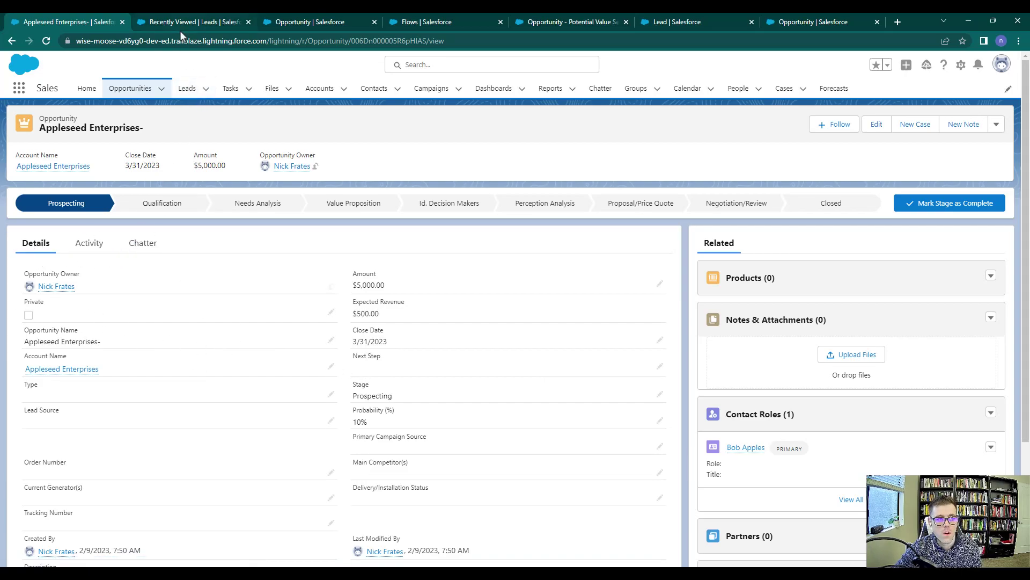
left_click(195, 23)
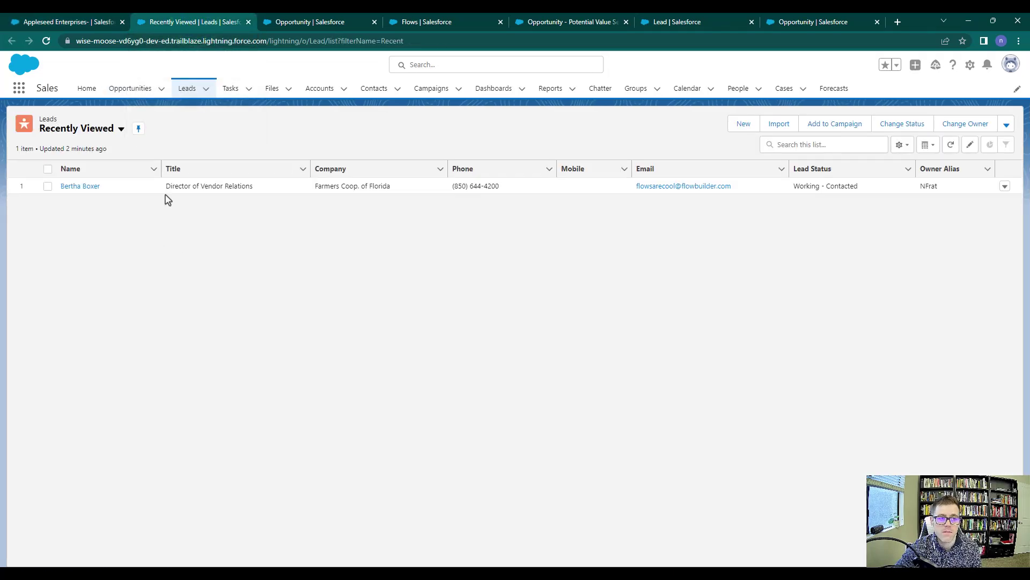
left_click(76, 187)
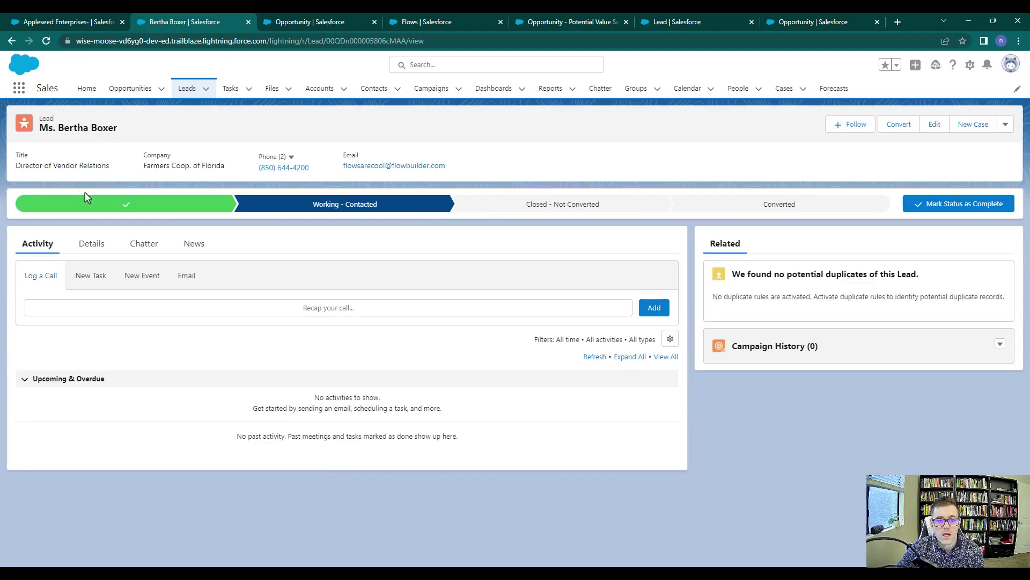
- Edit the Lead Record Page so its tabs default to First Tab with Details ahead of Activity
left_click(969, 64)
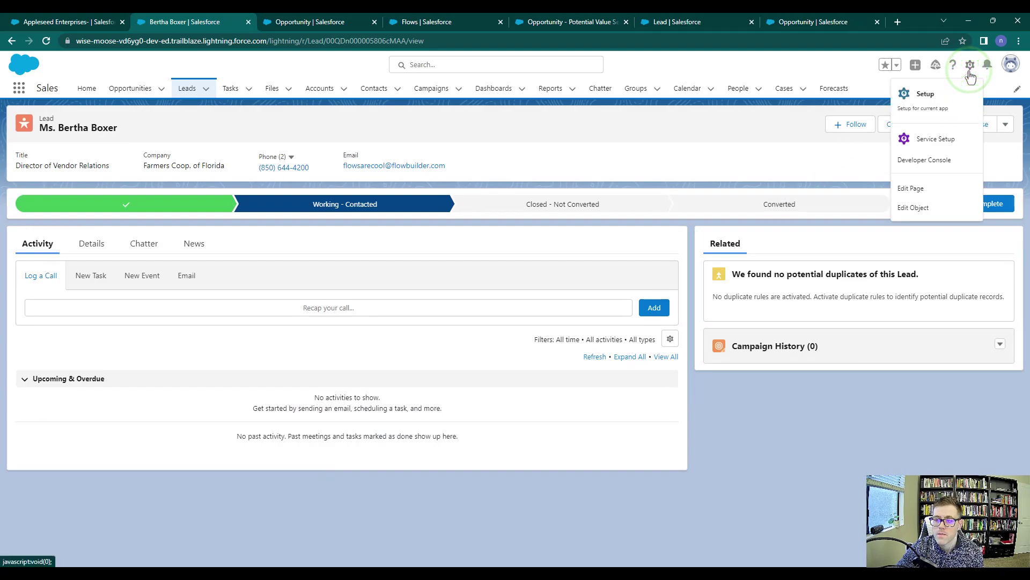
left_click(912, 188)
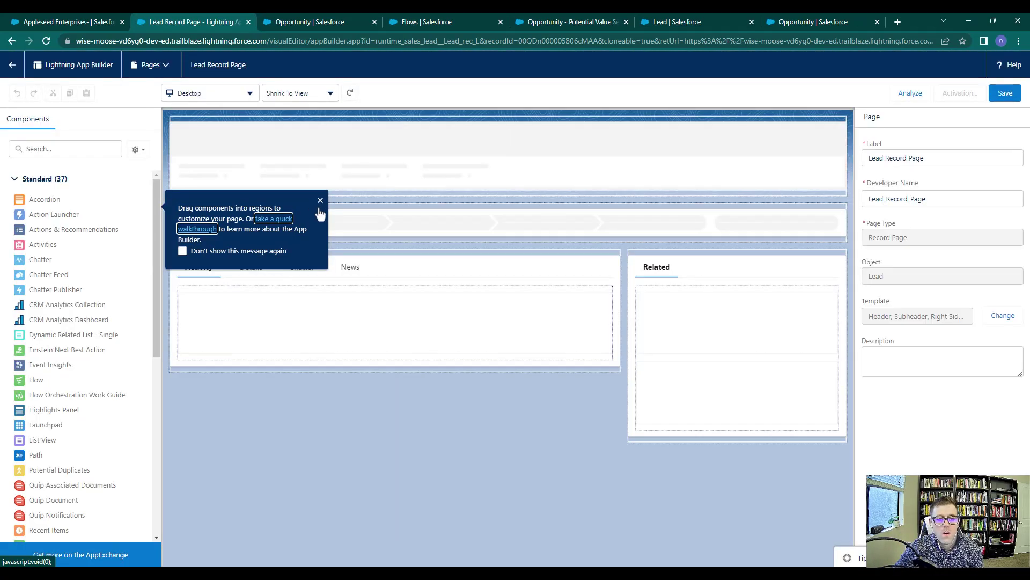
left_click(320, 200)
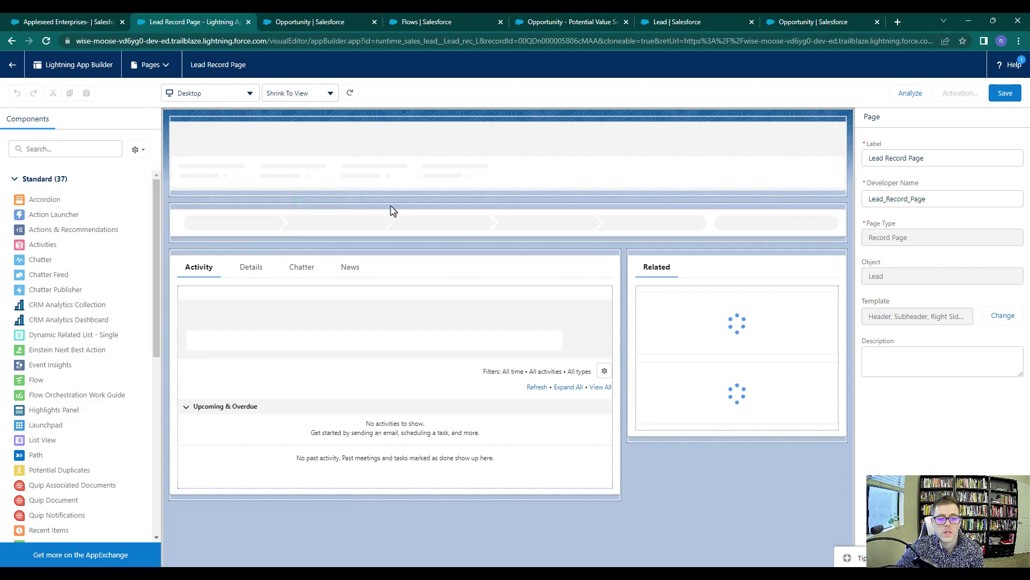
left_click(455, 278)
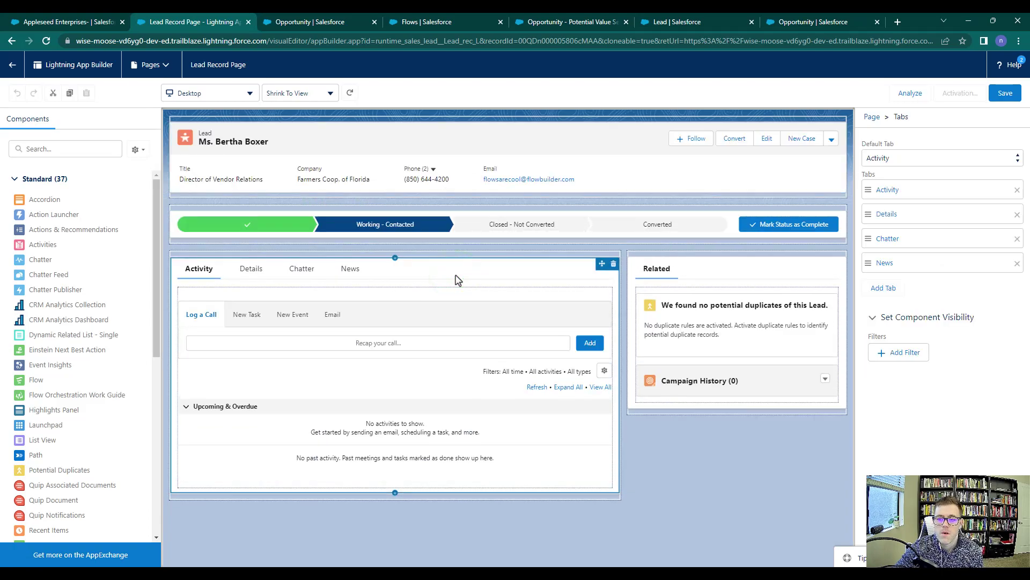
left_click(907, 158)
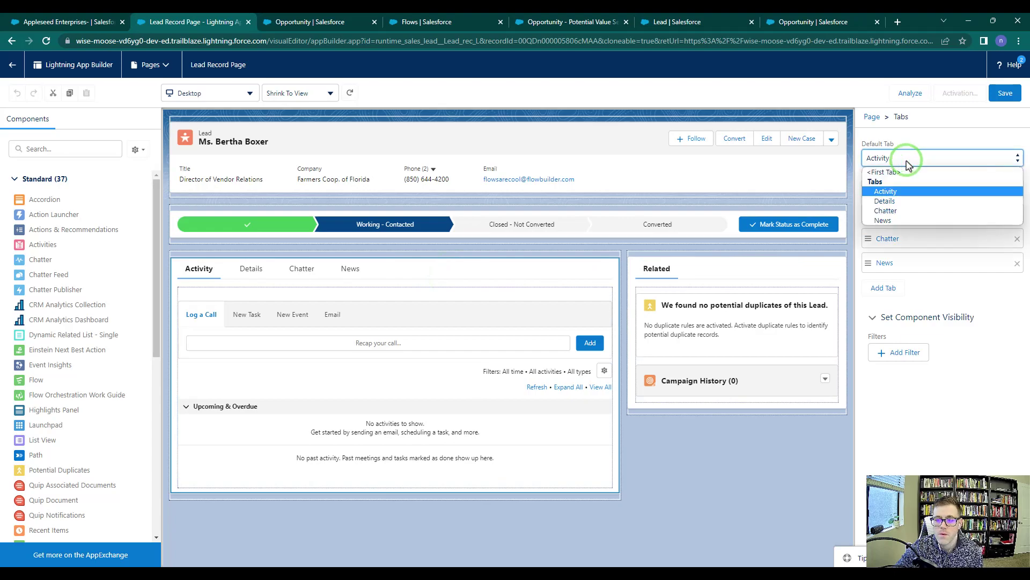
left_click(902, 172)
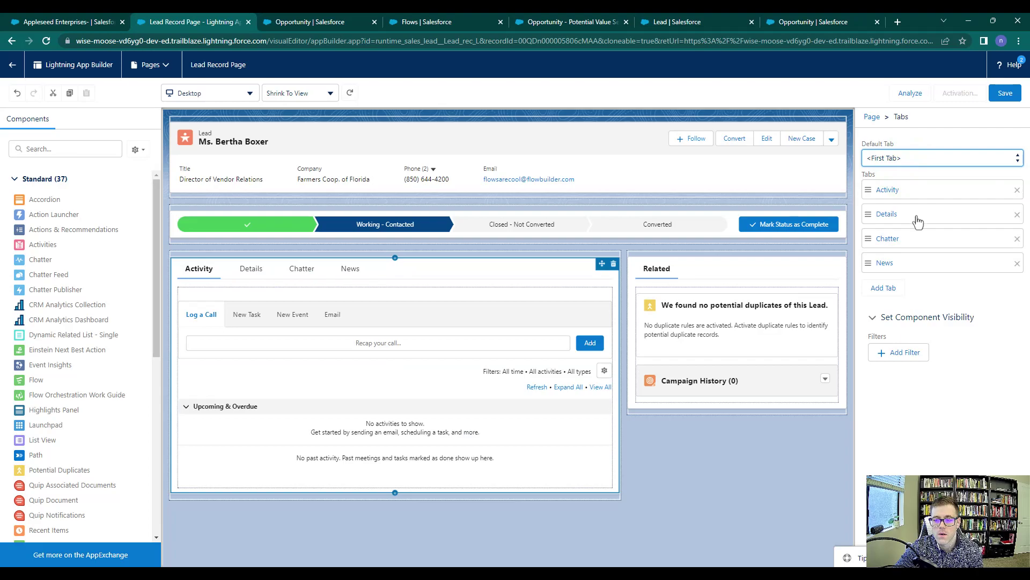
left_click_drag(913, 216, 913, 196)
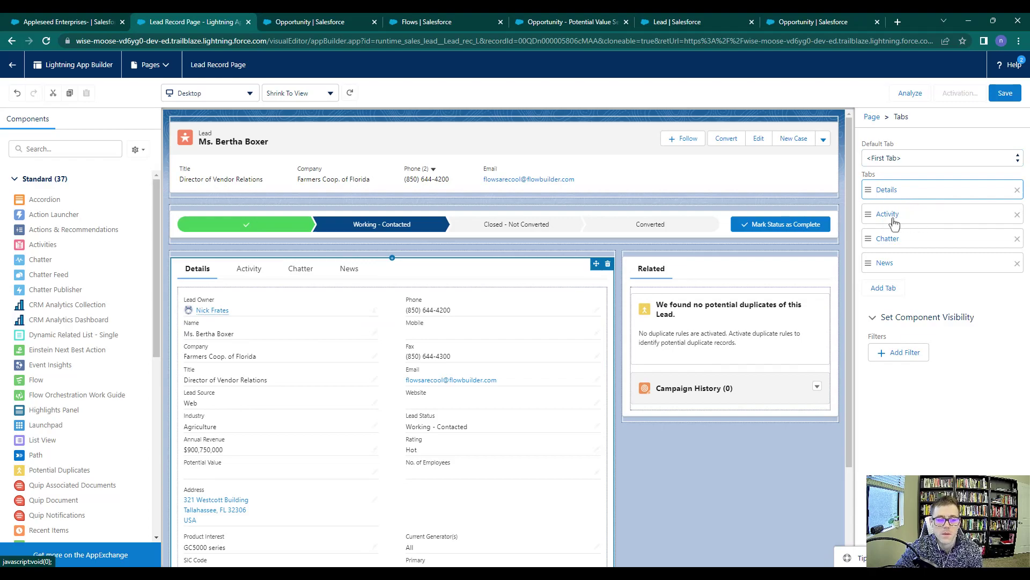
- Save the Lead Record Page, assign it as the Desktop org default, and save once more
left_click(1005, 94)
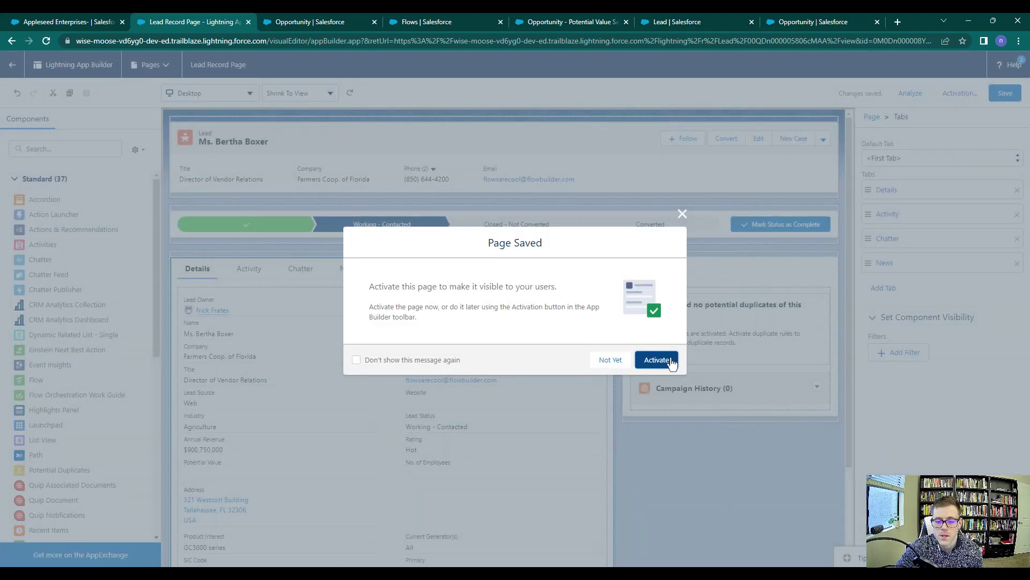
left_click(656, 360)
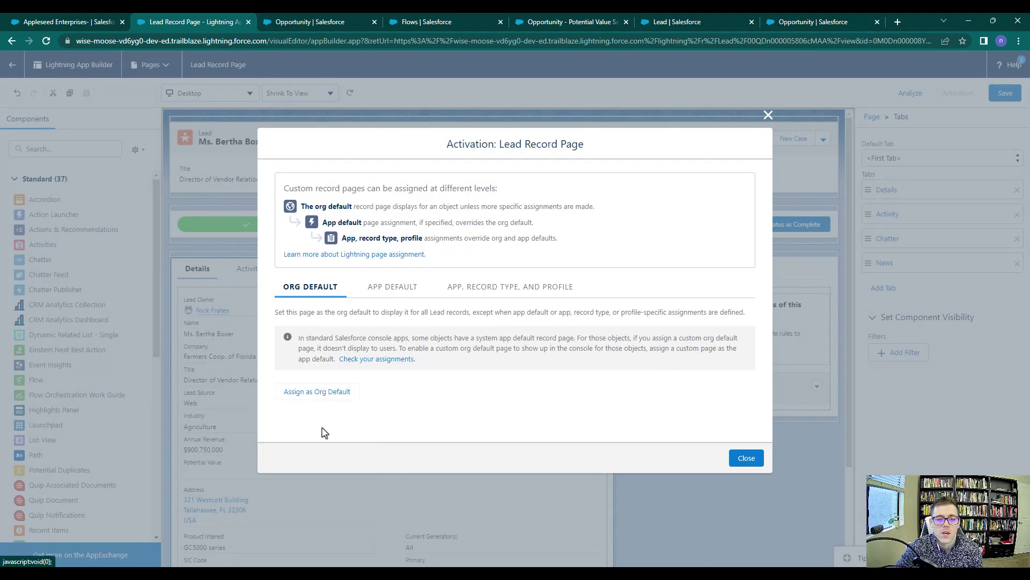
left_click(295, 397)
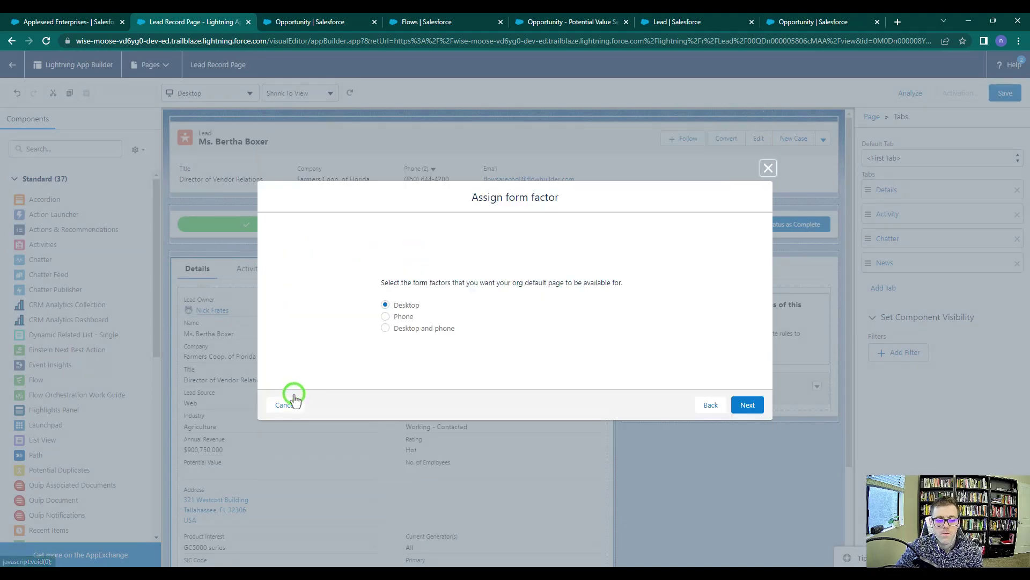
left_click(756, 401)
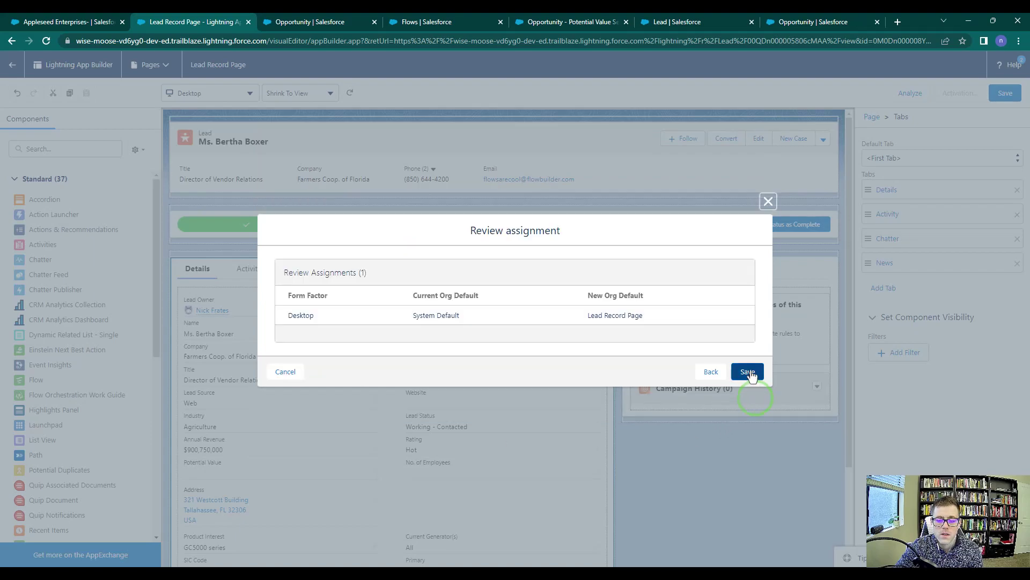
left_click(747, 372)
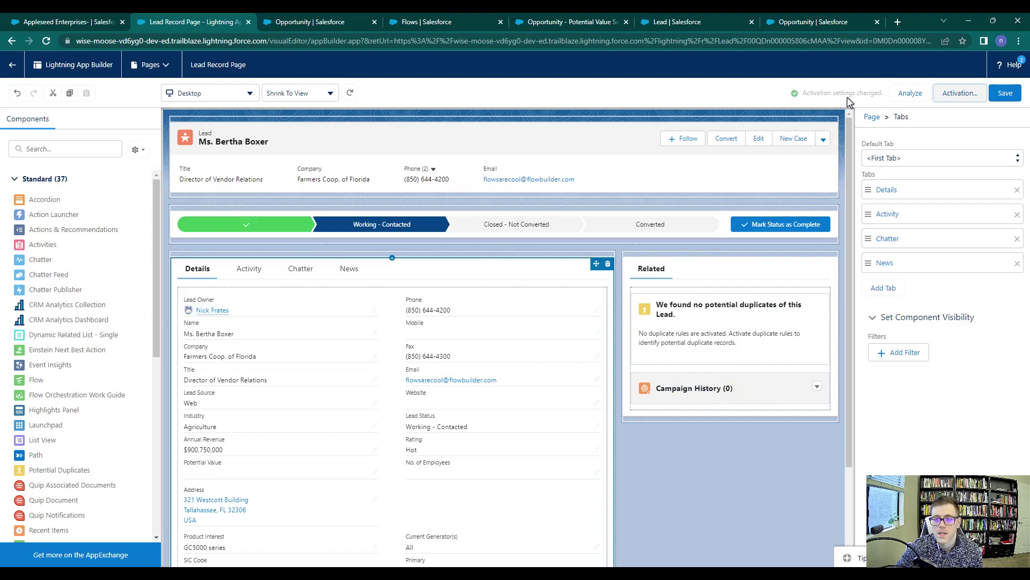
left_click(1004, 95)
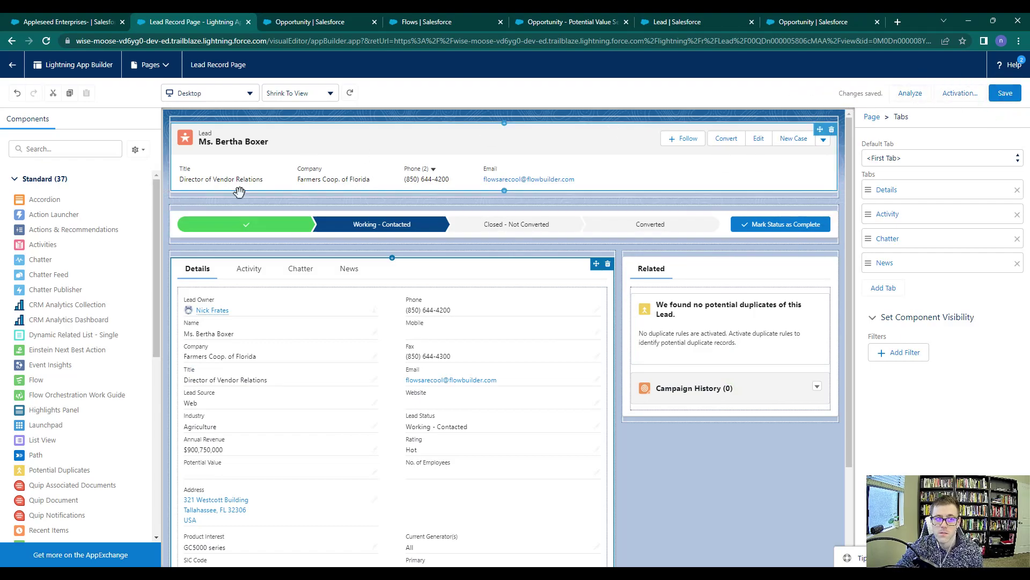
- Exit App Builder to view the lead record opening on its Details tab
left_click(12, 64)
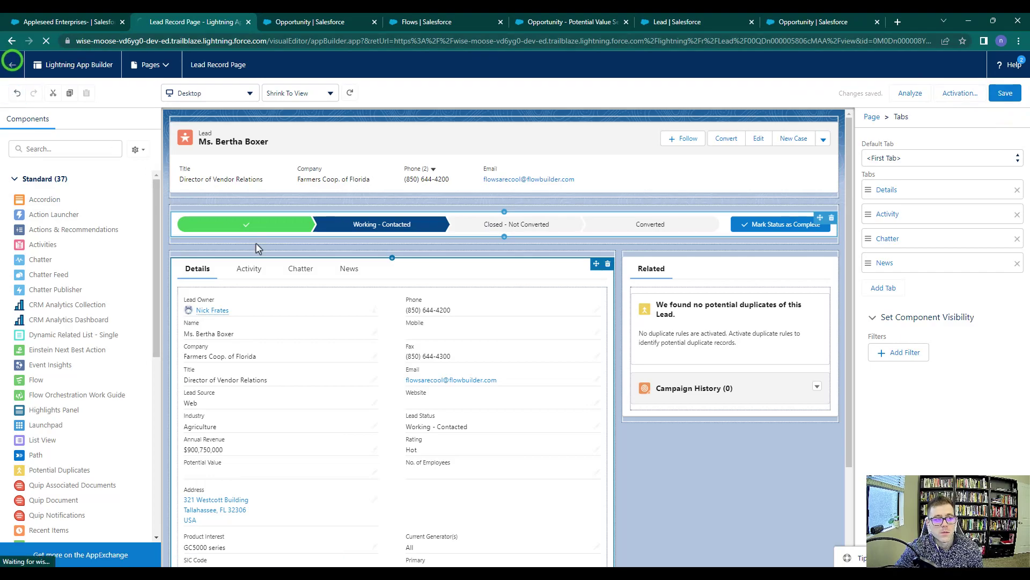